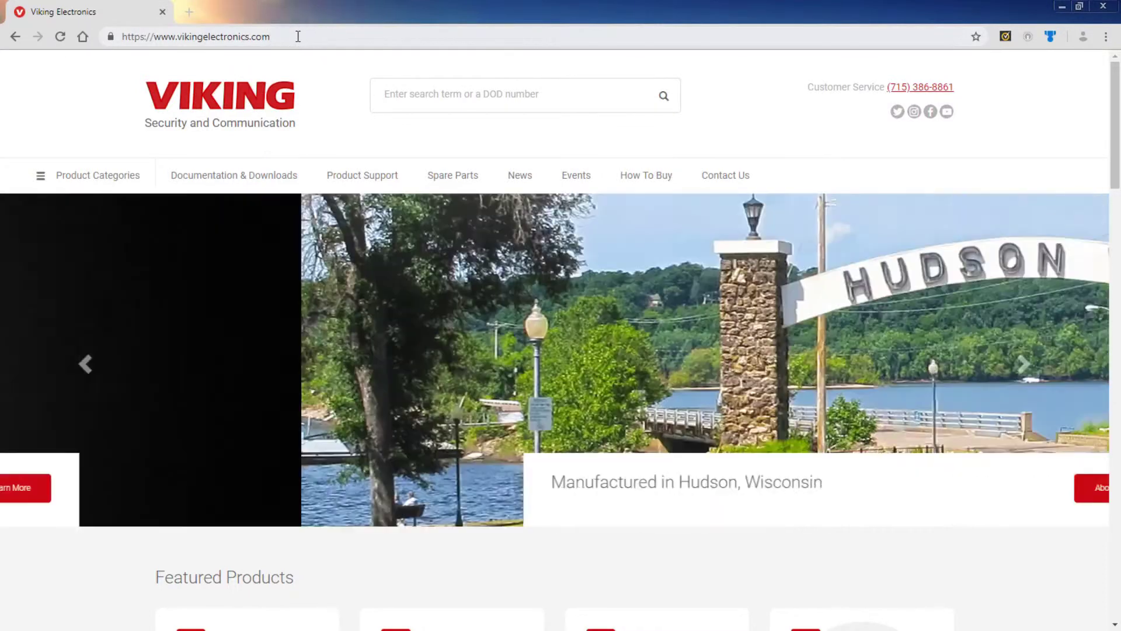
# Load the RC-4A controller at 192.168.210.62 in Chrome.
pyautogui.click(298, 36)
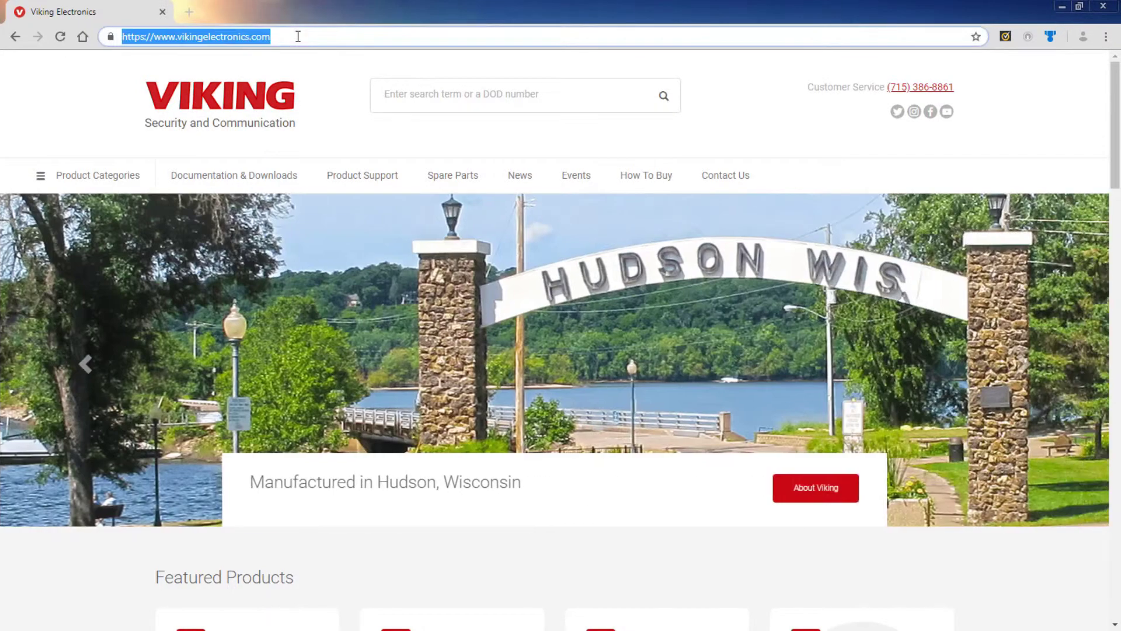
pyautogui.write('192.16')
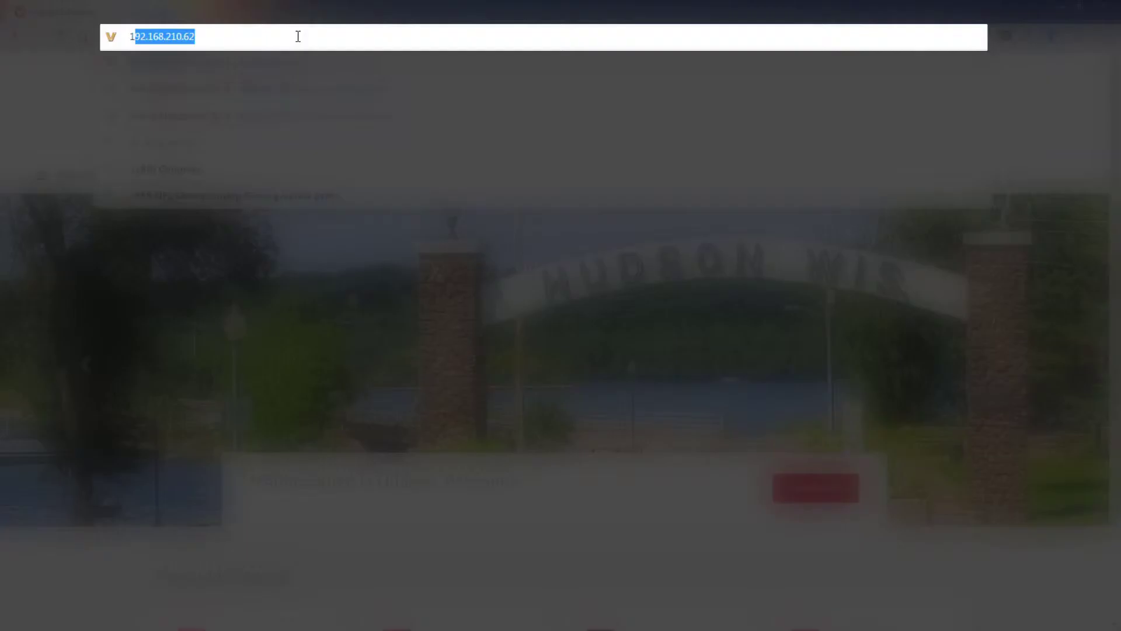
pyautogui.write('8.210.62')
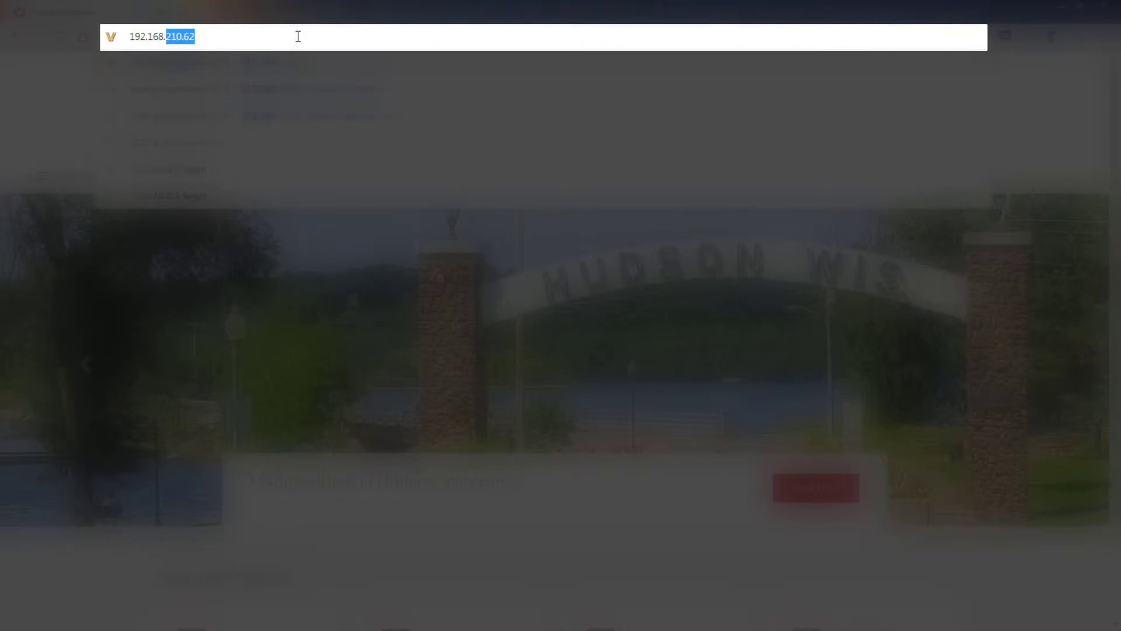
pyautogui.press('Return')
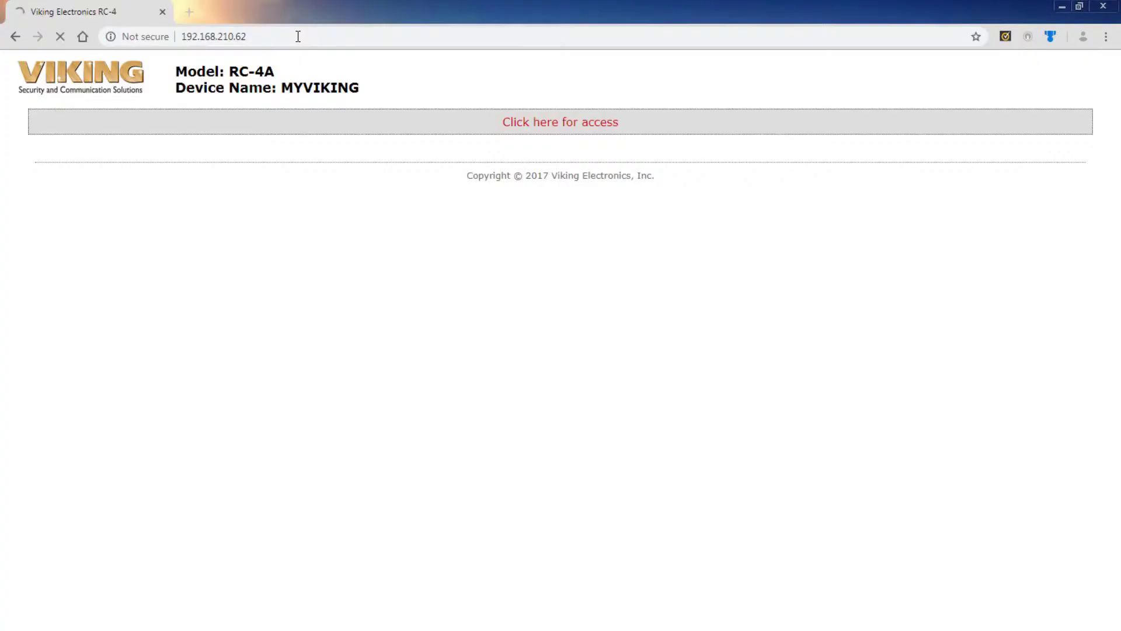
# Request access and sign in with the administrator username and password.
pyautogui.click(552, 123)
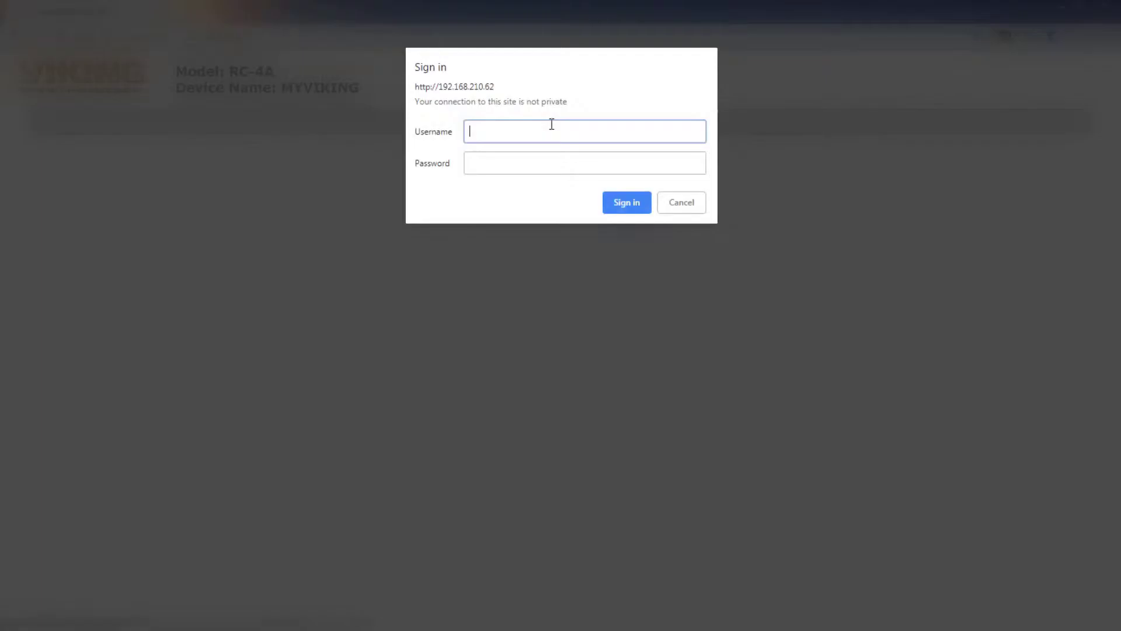
pyautogui.write('admin')
pyautogui.press('Tab')
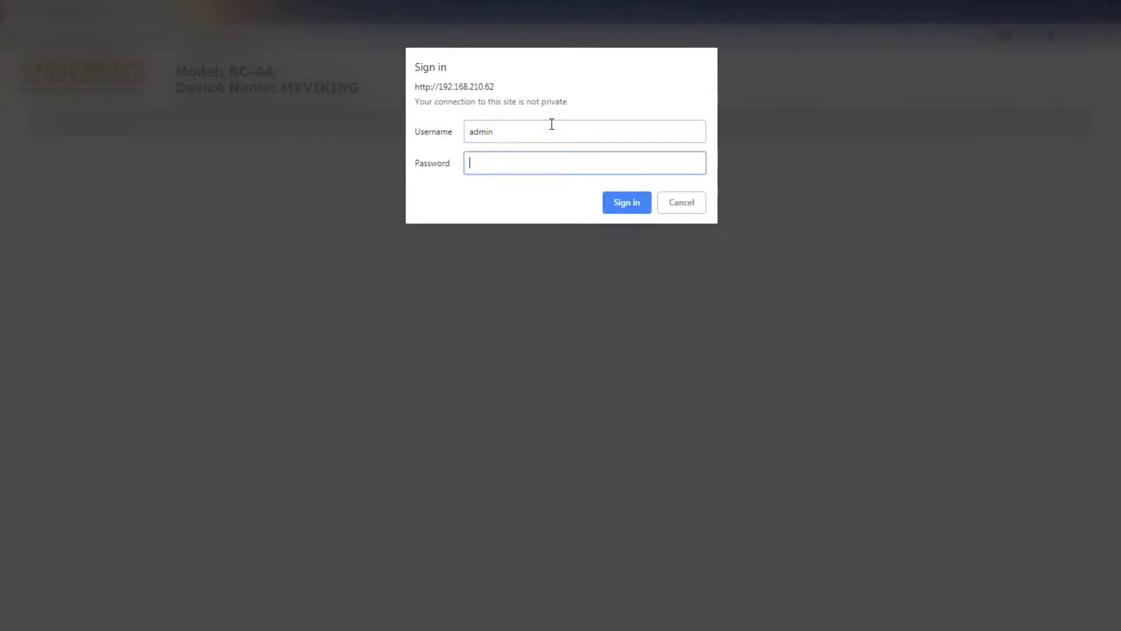
pyautogui.write('••••••')
pyautogui.click(618, 201)
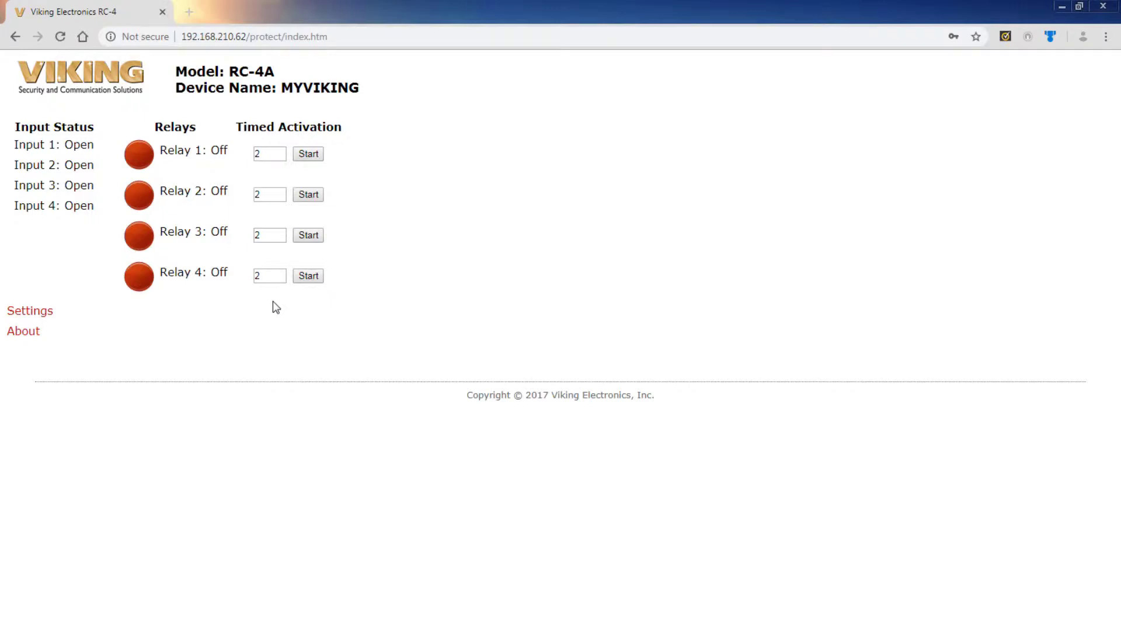
# Go from the relay status page to the Settings page and scroll down its menu.
pyautogui.click(48, 315)
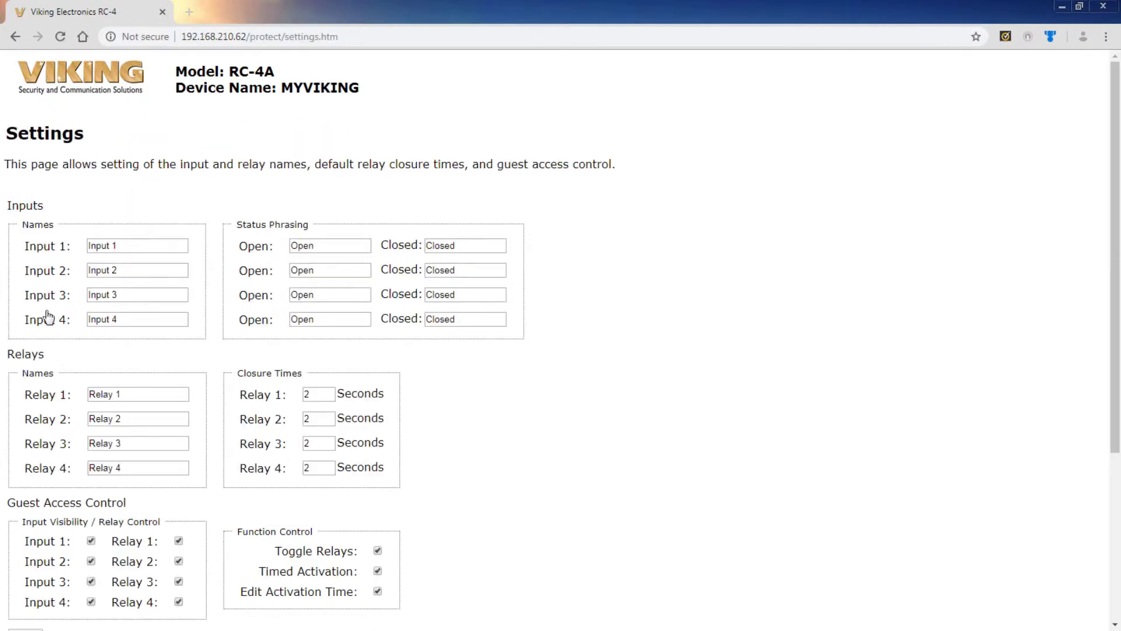
pyautogui.scroll(-5, 48, 316)
# Apply the Security page's admin and guest login settings and dismiss the saved alert.
pyautogui.click(35, 436)
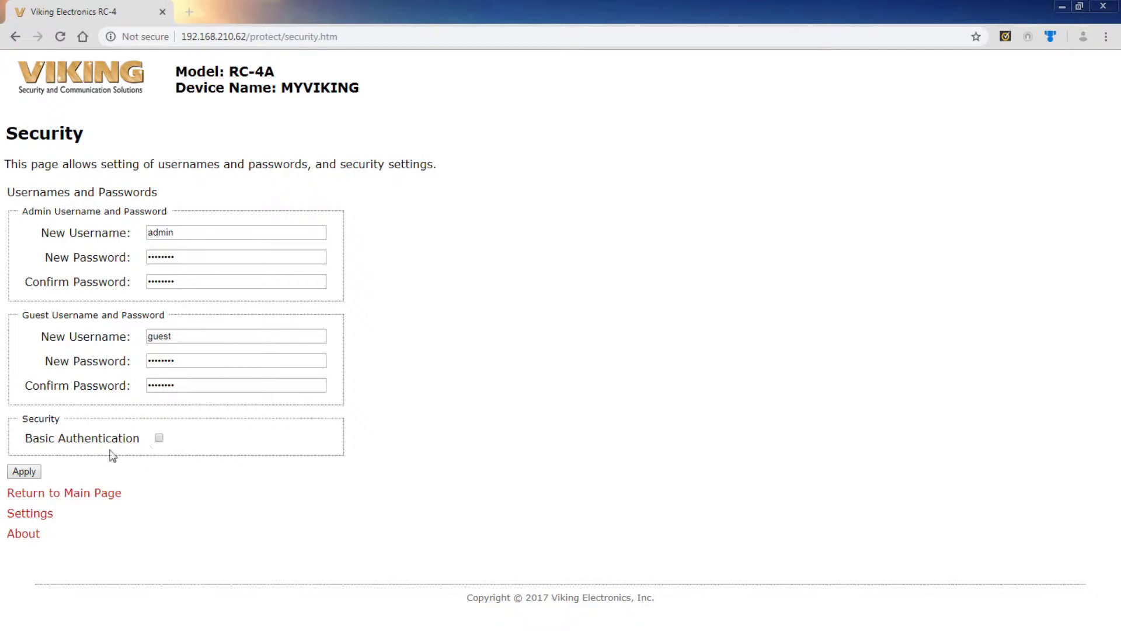
pyautogui.click(30, 474)
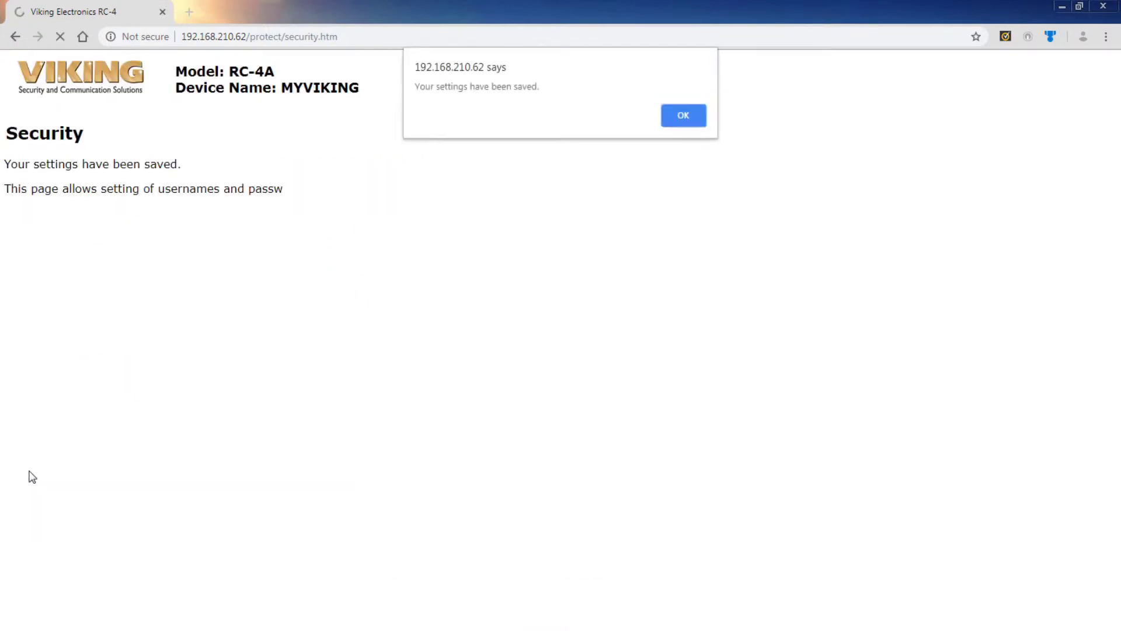
pyautogui.click(688, 122)
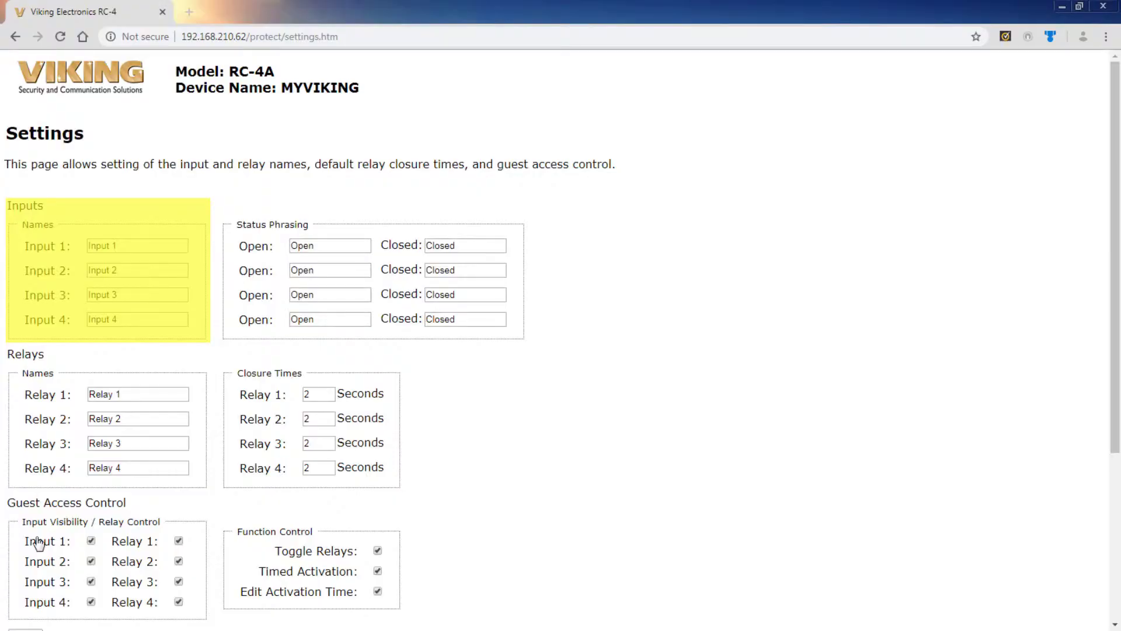
# Back on Settings, put the cursor in the Input 1 name field.
pyautogui.click(133, 246)
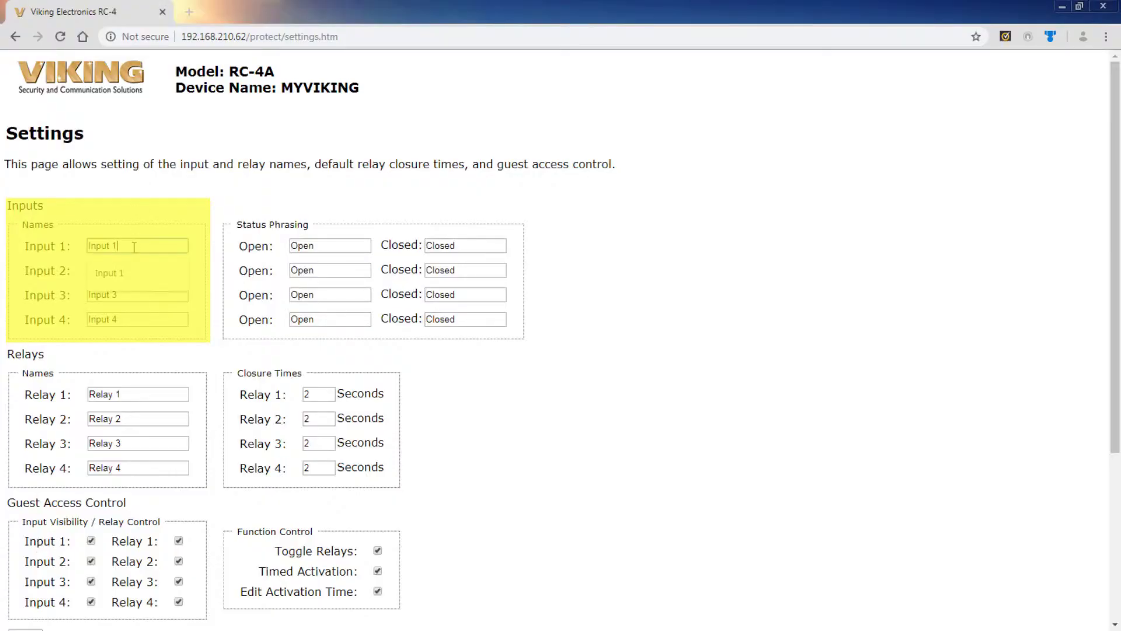
# Rename Inputs 1–4 to AC, Alarm Test, Front Door and Garage.
pyautogui.moveTo(133, 248); pyautogui.dragTo(81, 251)
pyautogui.write('AC')
pyautogui.press('Tab')
pyautogui.write('Alarm Test')
pyautogui.press('Tab')
pyautogui.write('Front Door')
pyautogui.press('Tab')
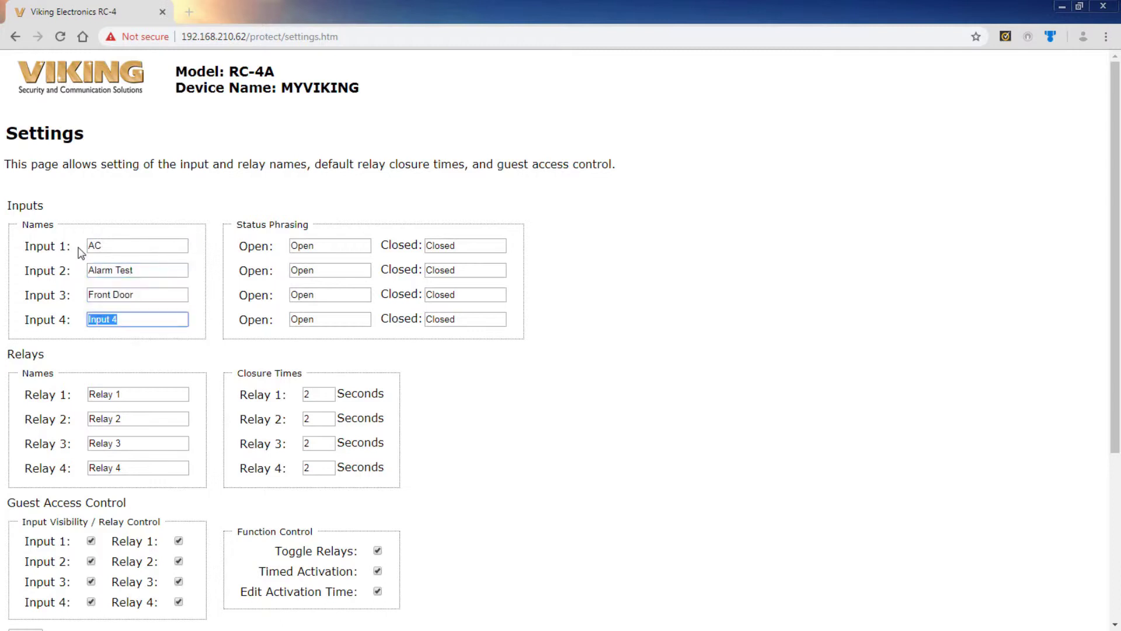
pyautogui.write('Garage')
# Phrase Input 1 status as Off/On and Input 2 as Disarmed/Armed.
pyautogui.press('Tab')
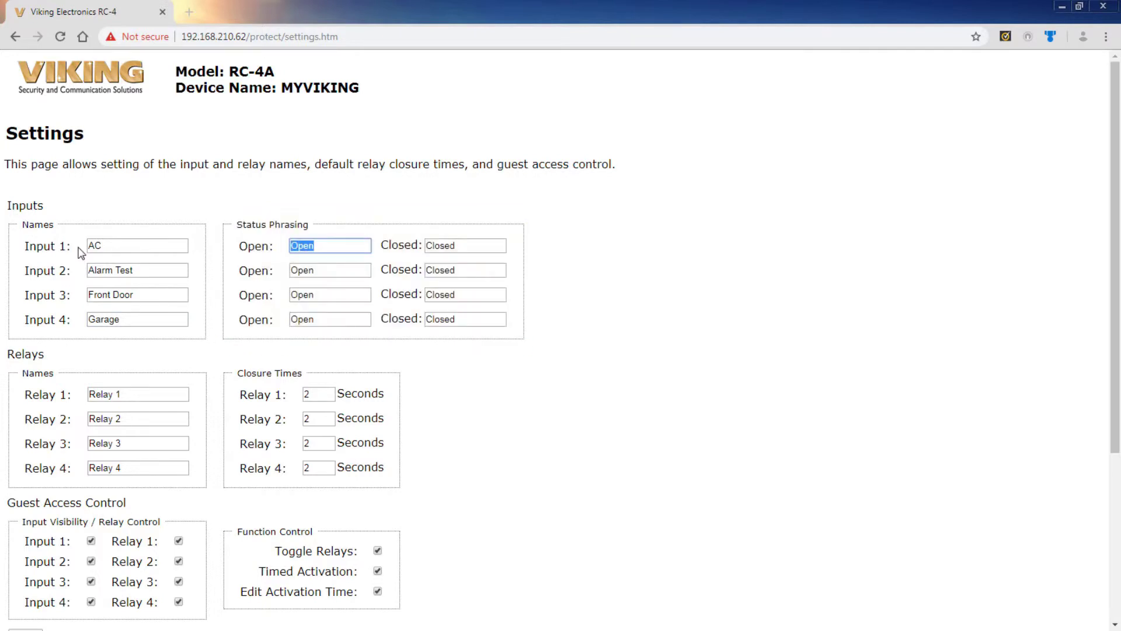
pyautogui.write('Off')
pyautogui.press('Tab')
pyautogui.write('On')
pyautogui.press('Tab')
pyautogui.write('Disarmed')
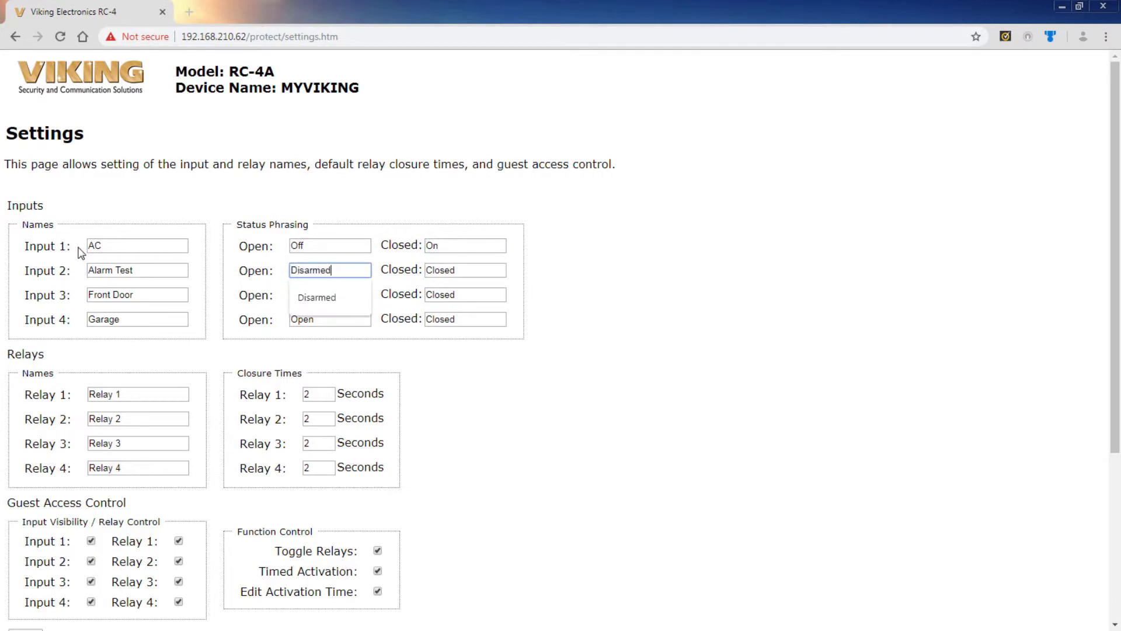
pyautogui.press('Tab')
pyautogui.write('Armed')
# Phrase Input 3 status as Locked/Unlocked and Input 4 as Closed/Open.
pyautogui.press('Tab')
pyautogui.write('Locked')
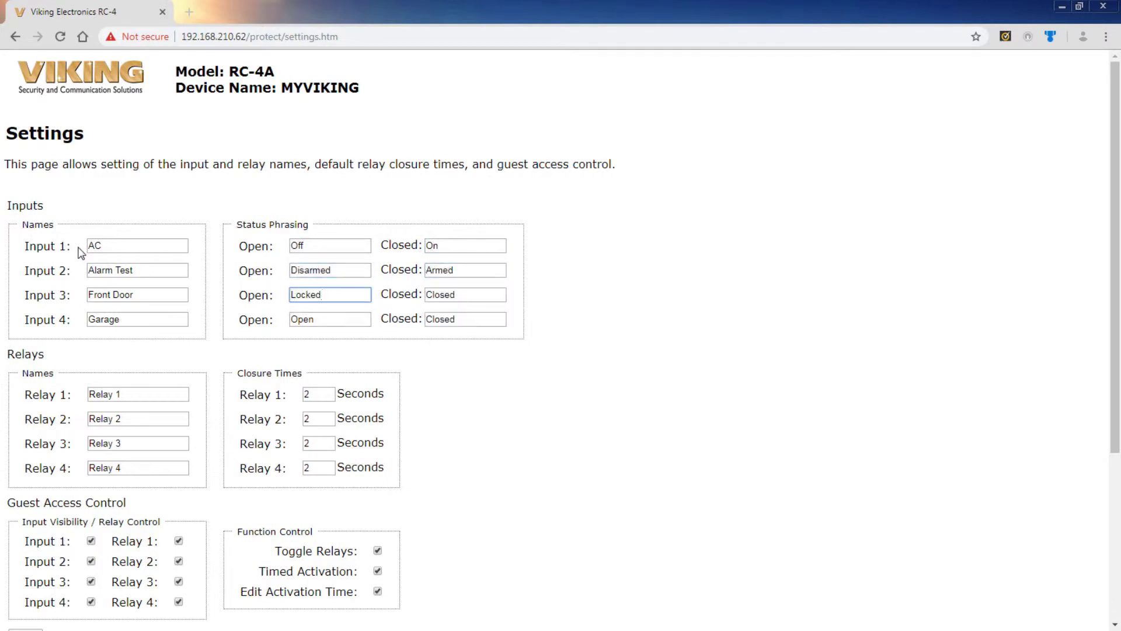
pyautogui.press('Tab')
pyautogui.write('Unlocked')
pyautogui.press('Tab')
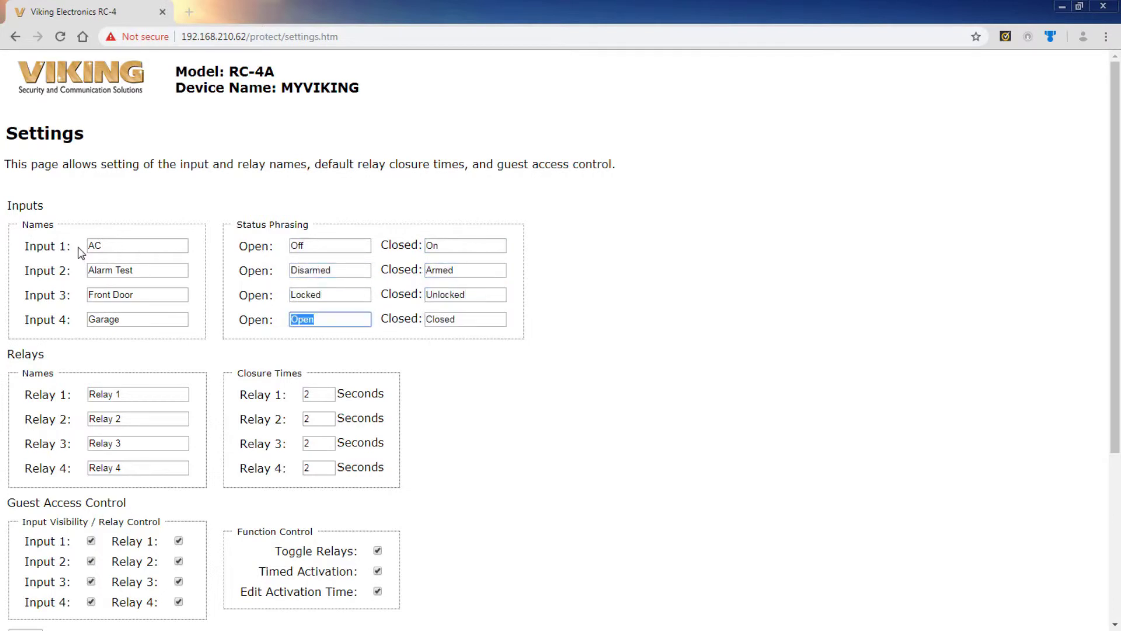
pyautogui.write('Closed')
pyautogui.press('Tab')
pyautogui.write('Open')
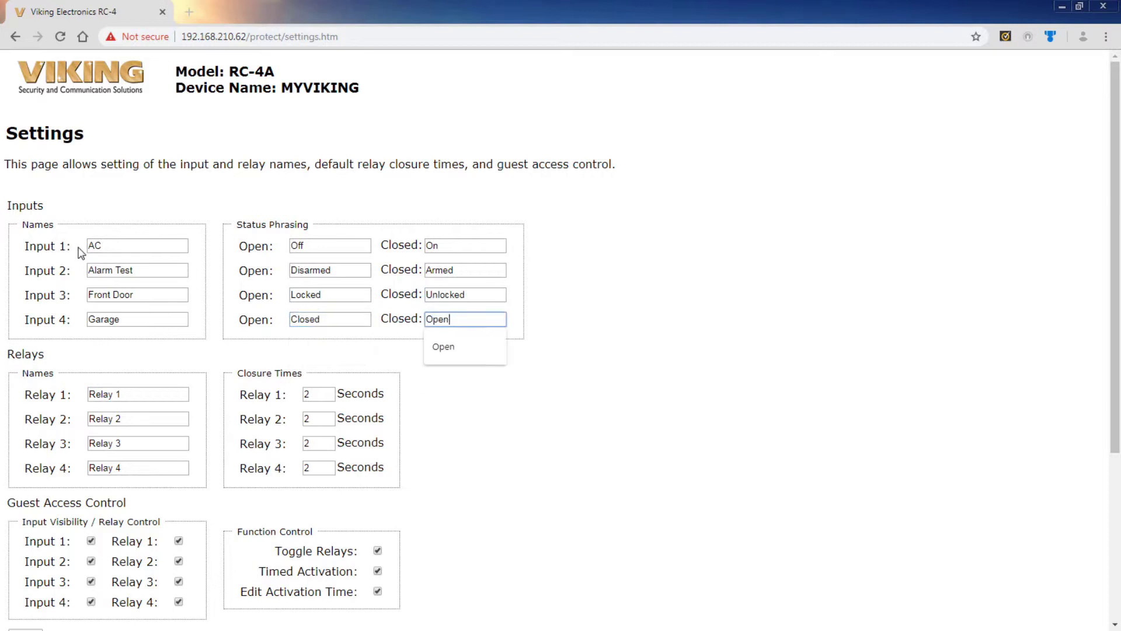
pyautogui.press('Tab')
pyautogui.scroll(-3, 209, 297)
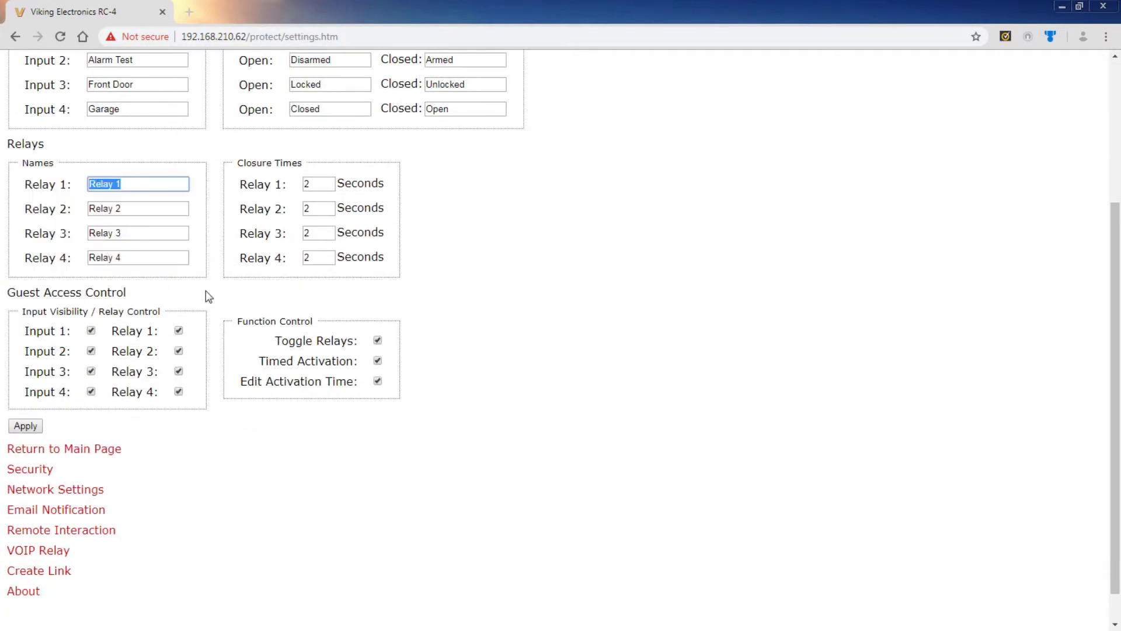
# Enter Relay 1–4 names: Run AC, Alarm Test, Buzz Front Door, Garage Door.
pyautogui.write('Run AC')
pyautogui.press('Tab')
pyautogui.write('Alarm Test')
pyautogui.press('Tab')
pyautogui.write('Buzz Front Door')
pyautogui.press('Tab')
pyautogui.write('Garage Door')
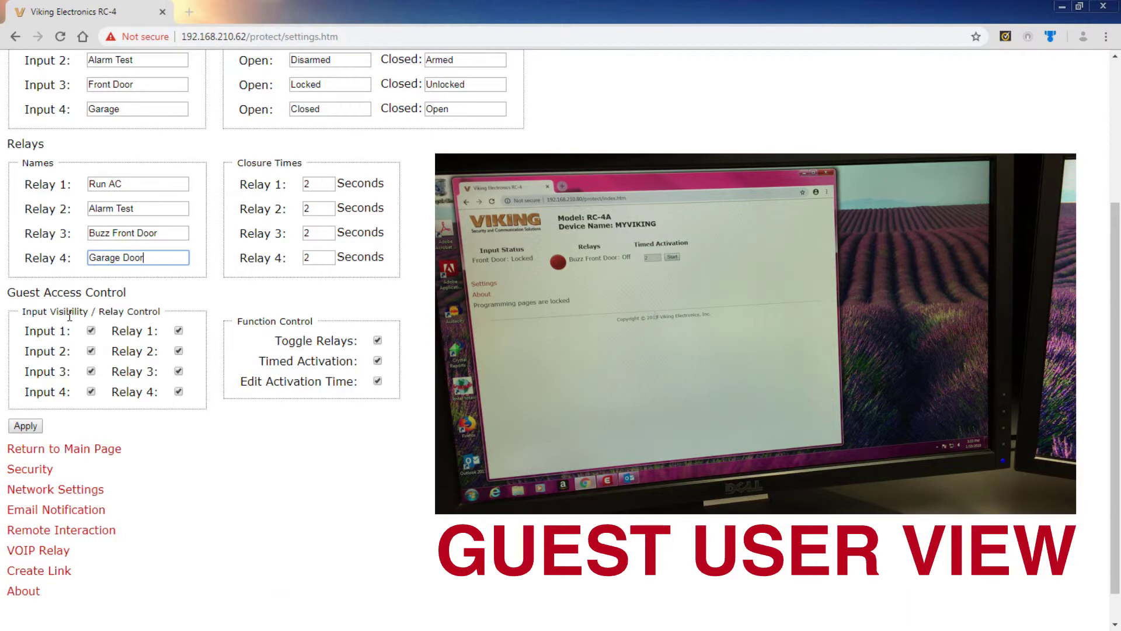
# Hide Inputs 1, 2, 4 and Relays 1, 2, 4 from guest users.
pyautogui.click(91, 330)
pyautogui.click(91, 351)
pyautogui.click(91, 391)
pyautogui.click(179, 331)
pyautogui.click(179, 351)
pyautogui.click(178, 391)
# Allow guests Timed Activation without editing its time, and apply the settings.
pyautogui.click(378, 342)
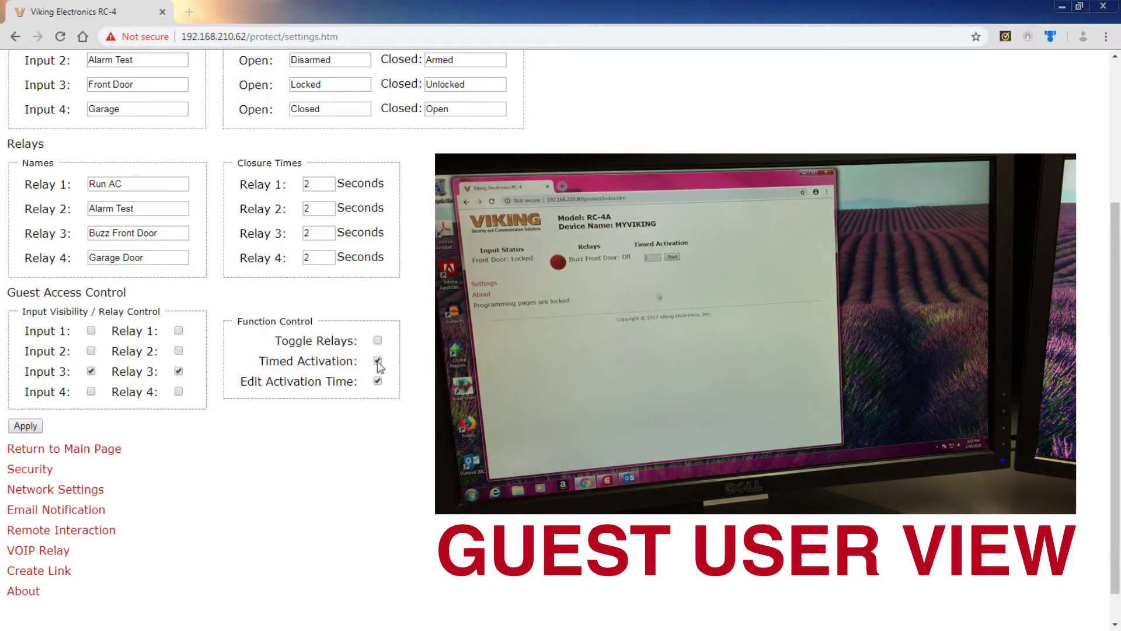
pyautogui.click(378, 382)
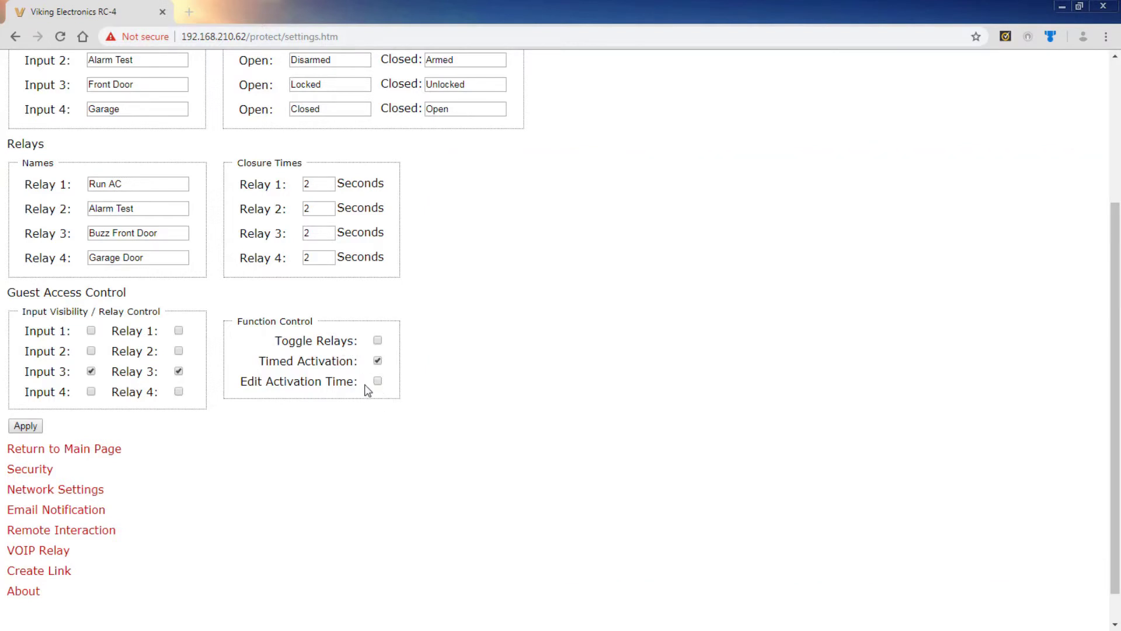
pyautogui.click(36, 423)
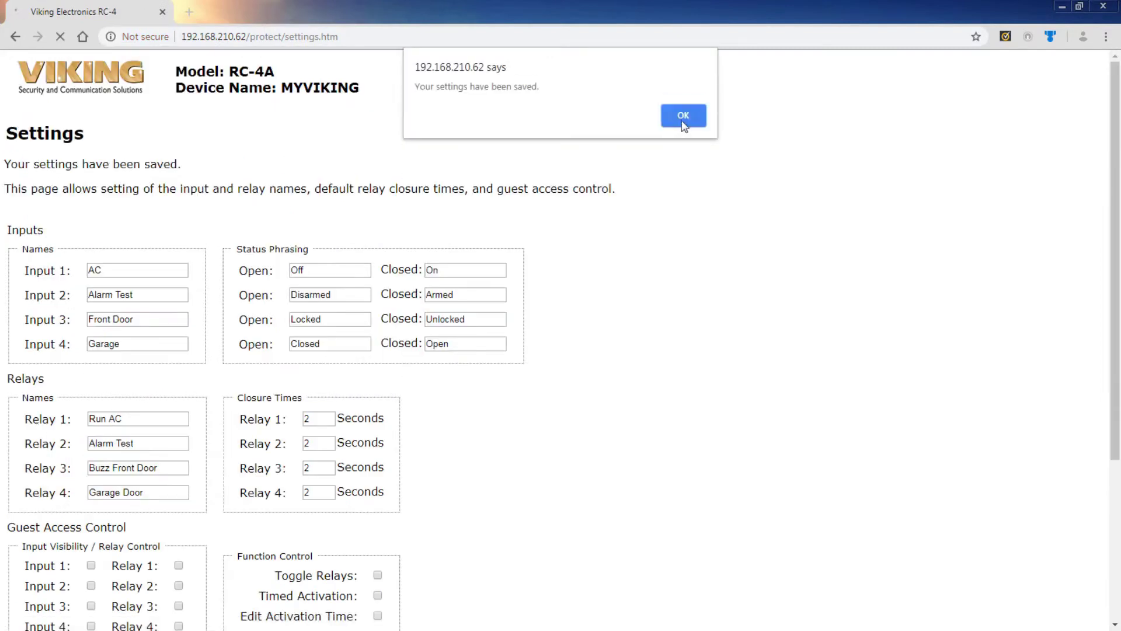
# Dismiss the settings-saved alert and go back to the main status page.
pyautogui.click(679, 114)
pyautogui.scroll(-5, 117, 409)
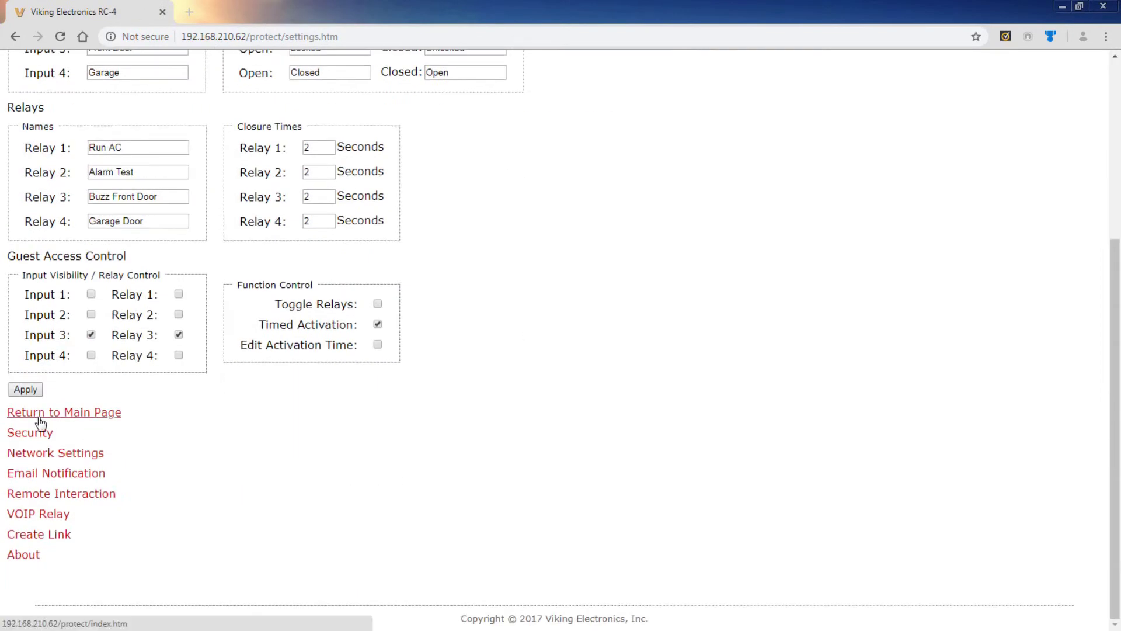
pyautogui.click(39, 418)
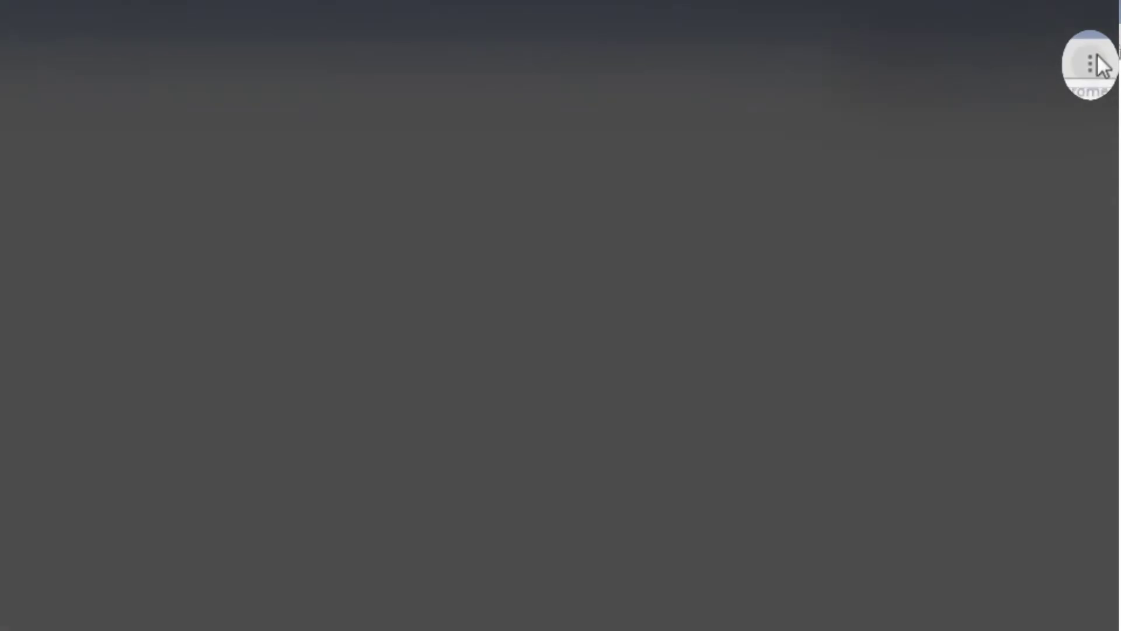
# Create a desktop shortcut to this page named Viking Electronics RC-4.
pyautogui.click(1106, 36)
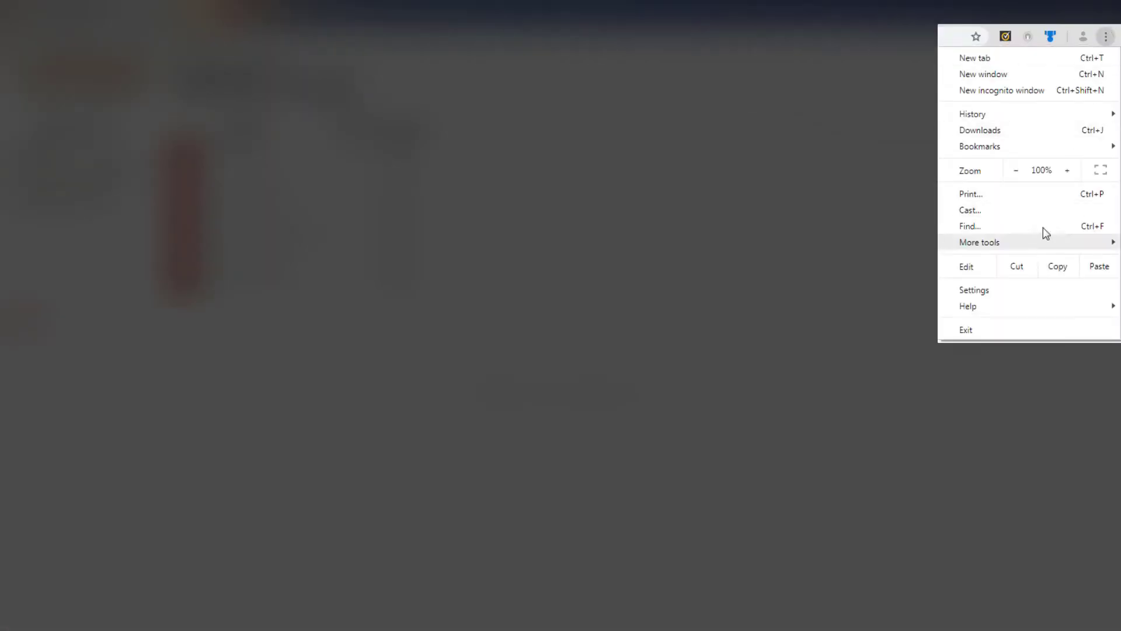
pyautogui.moveTo(1023, 243)
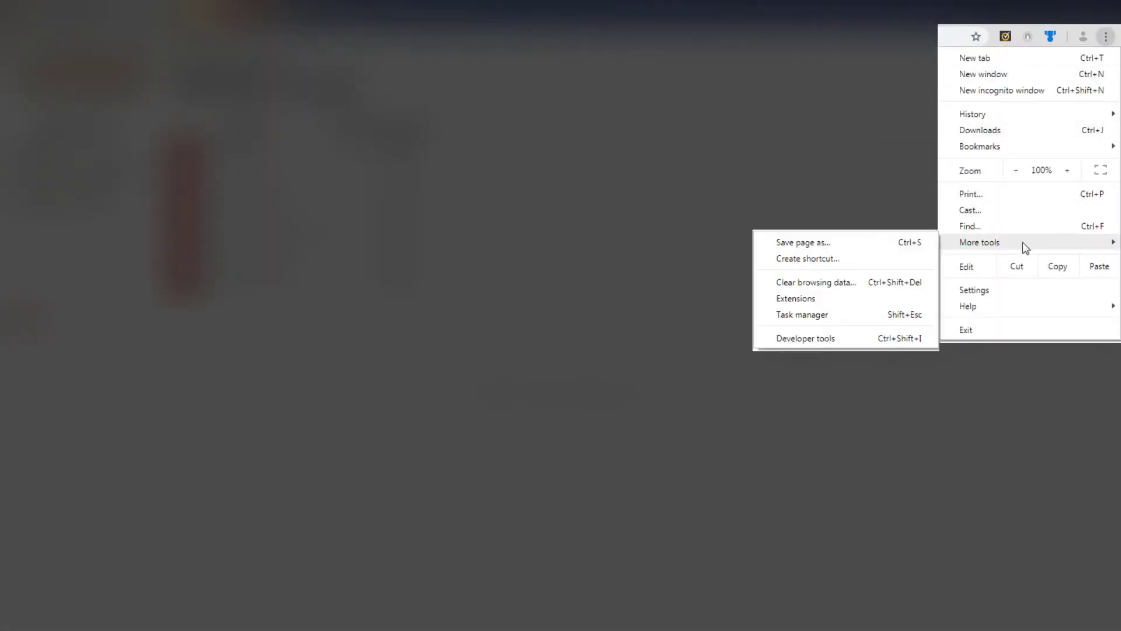
pyautogui.click(813, 260)
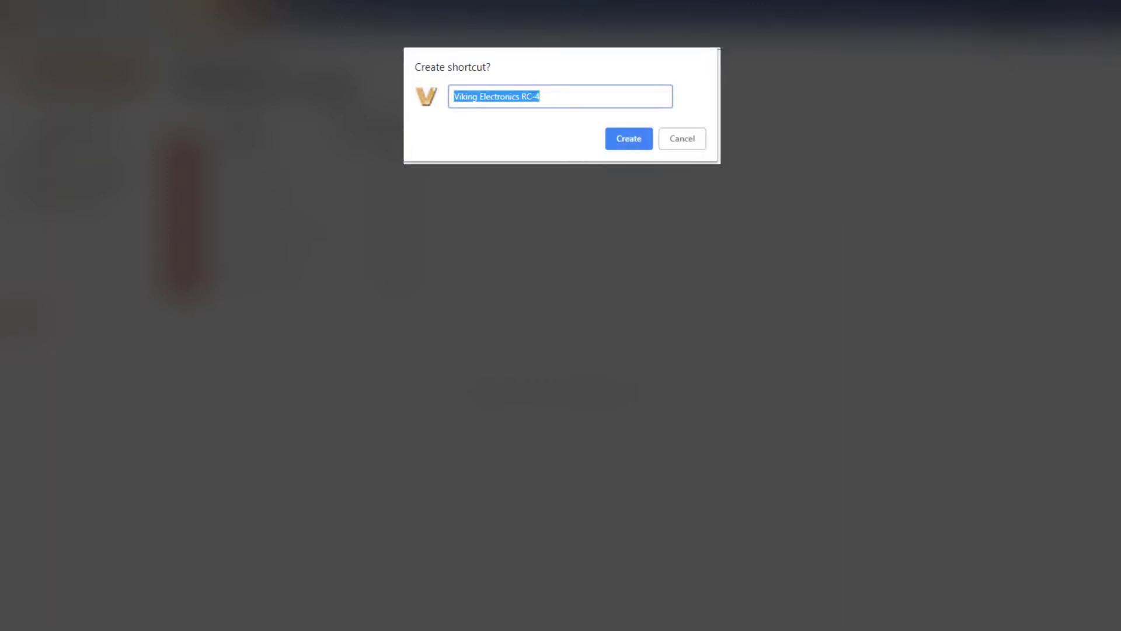
pyautogui.click(638, 137)
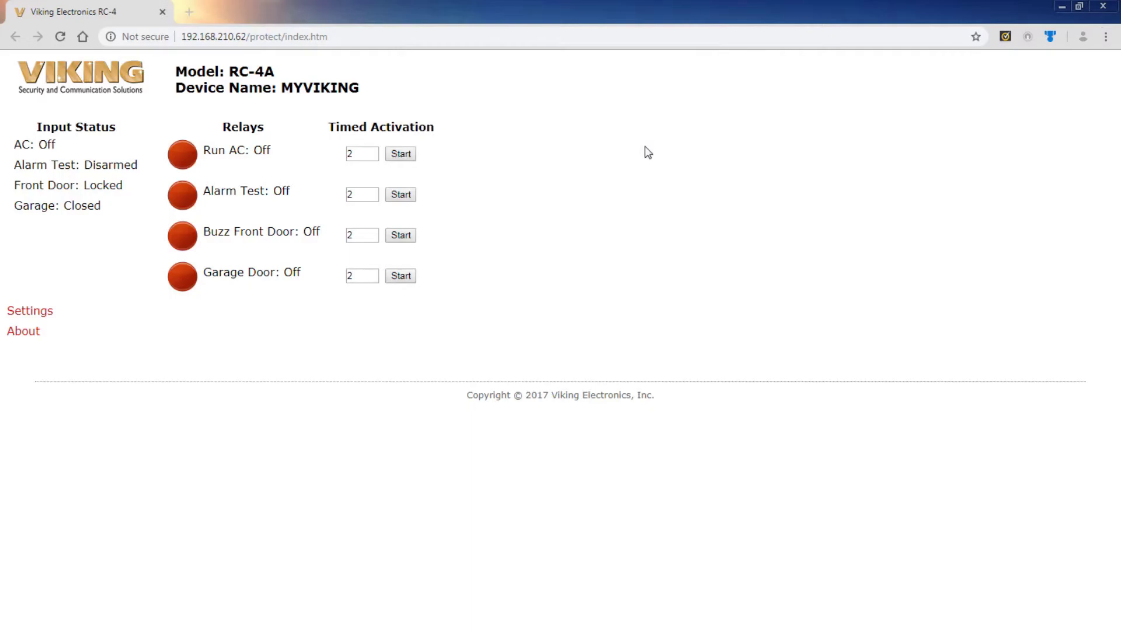
# Close Chrome, reopen the device page from the desktop shortcut, and maximize the window.
pyautogui.click(1104, 7)
pyautogui.doubleClick(23, 32)
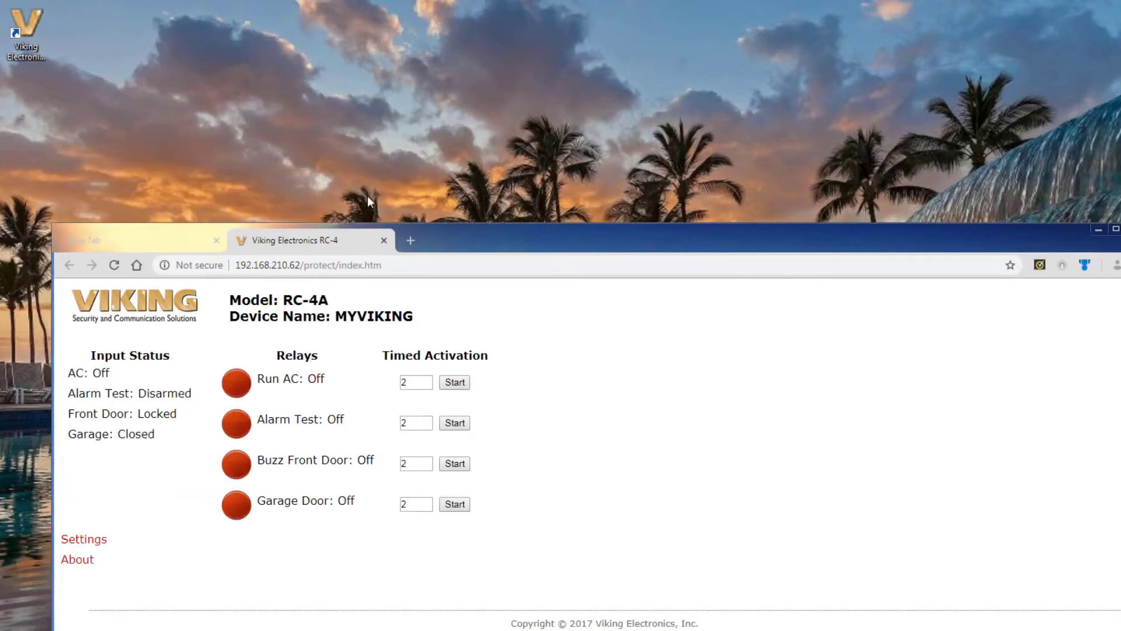
pyautogui.moveTo(559, 244); pyautogui.dragTo(522, 1)
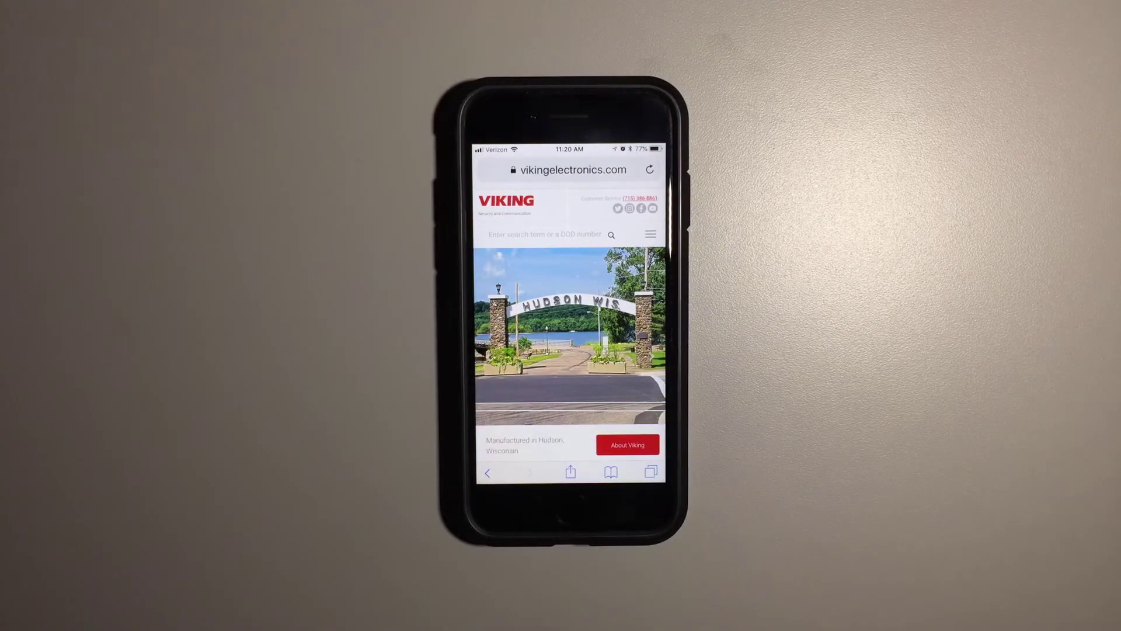
# Load the RC-4A page at 192.168.210.80 in Safari and sign in with the device username and password.
pyautogui.click(572, 170)
pyautogui.write('192')
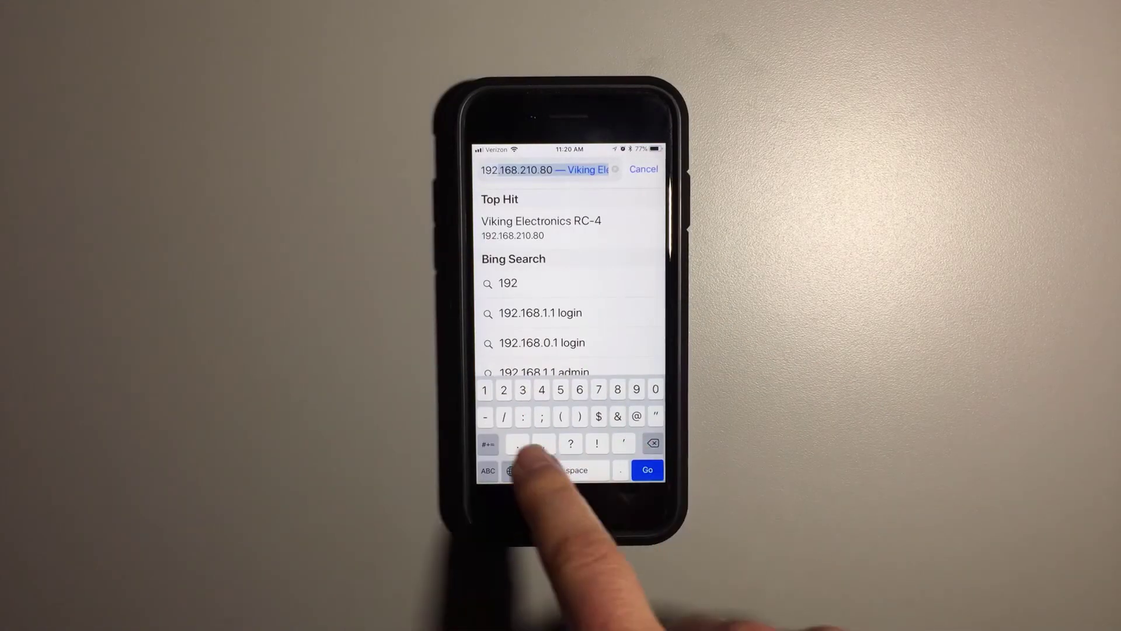
pyautogui.write('.168.210.80')
pyautogui.press('Return')
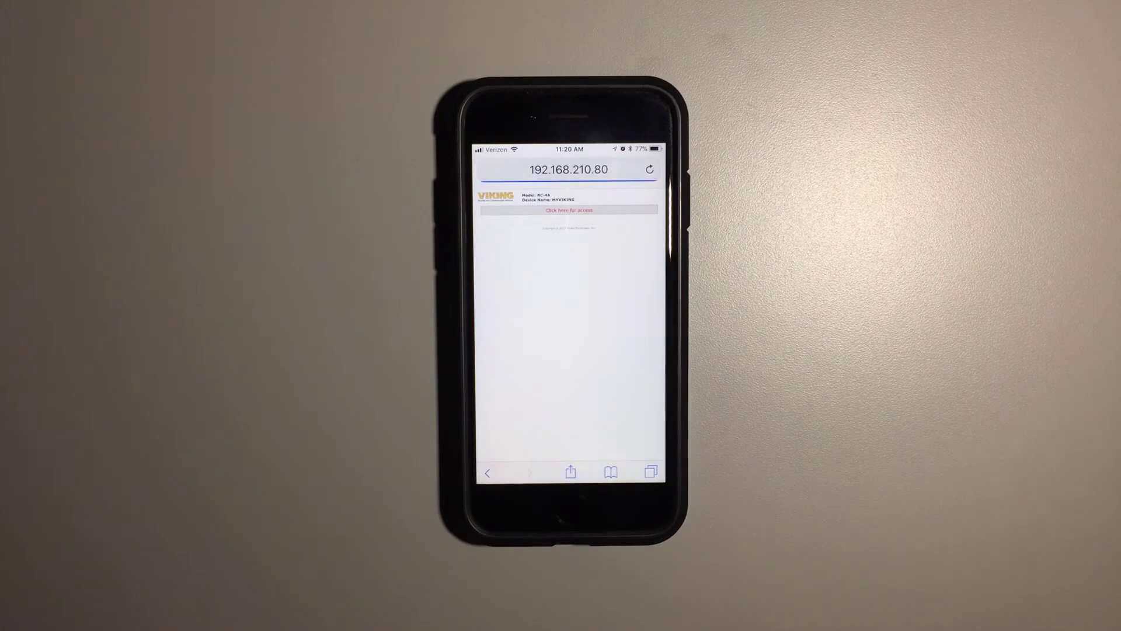
pyautogui.click(569, 209)
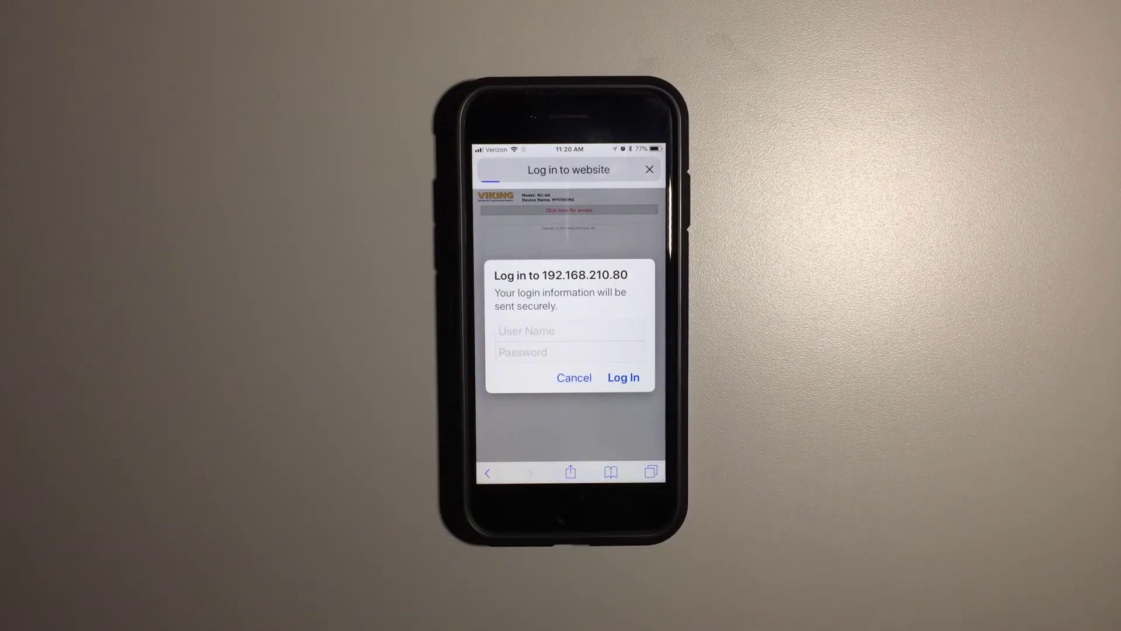
pyautogui.write('admin')
pyautogui.press('Tab')
pyautogui.write('viking')
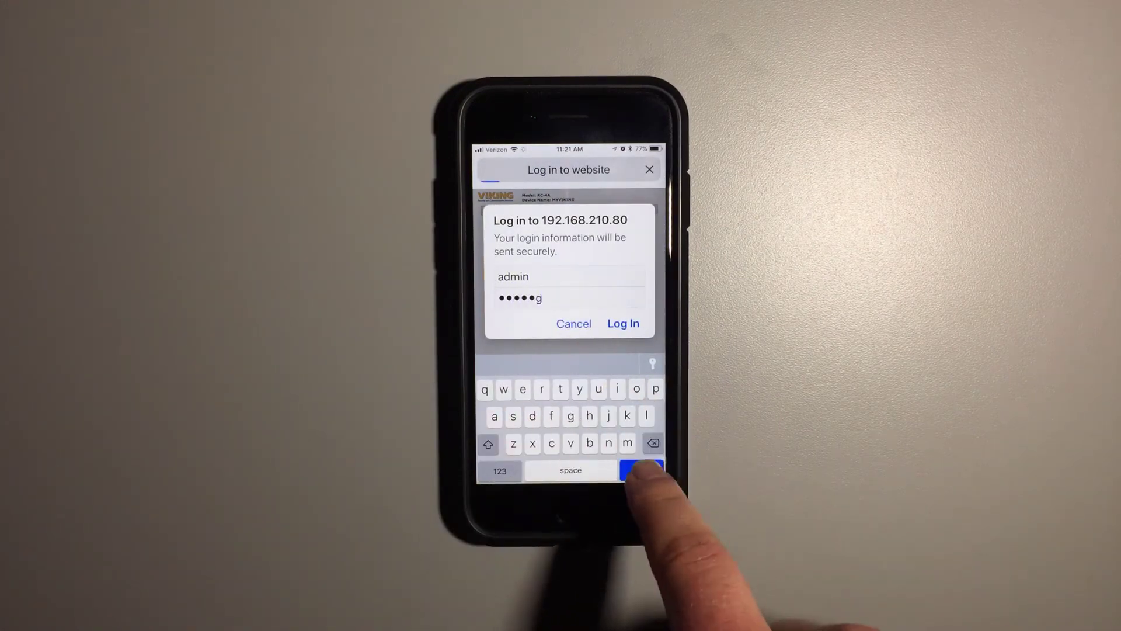
pyautogui.press('Return')
# Add the signed-in page to the iPhone home screen as a Viking Electronics RC-4 icon.
pyautogui.click(571, 472)
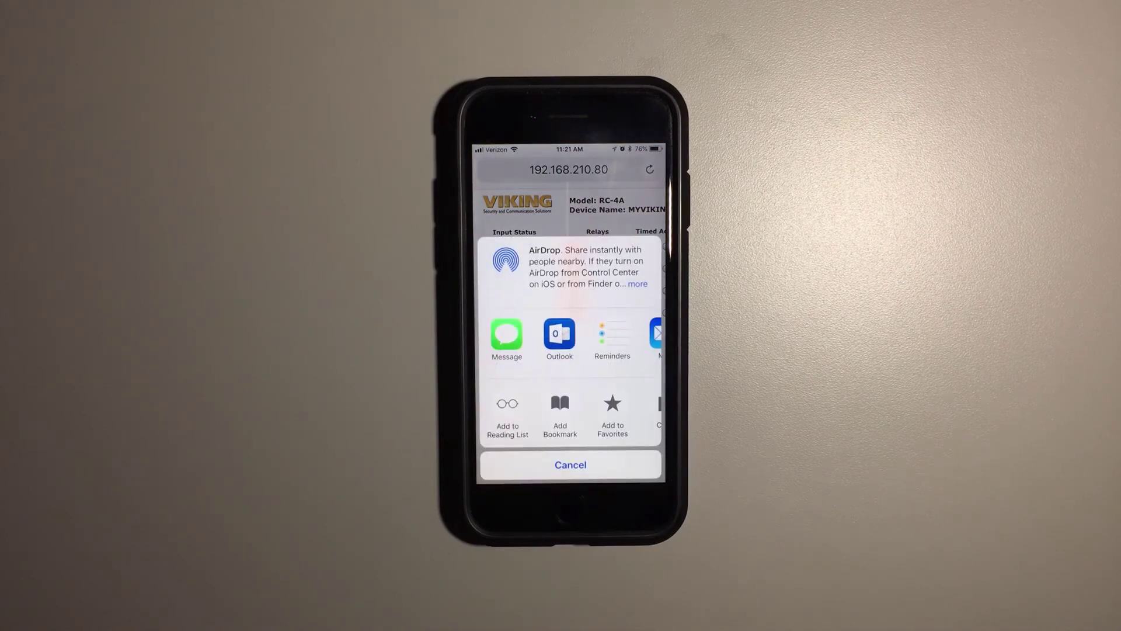
pyautogui.click(608, 403)
pyautogui.hscroll(3, 601, 409)
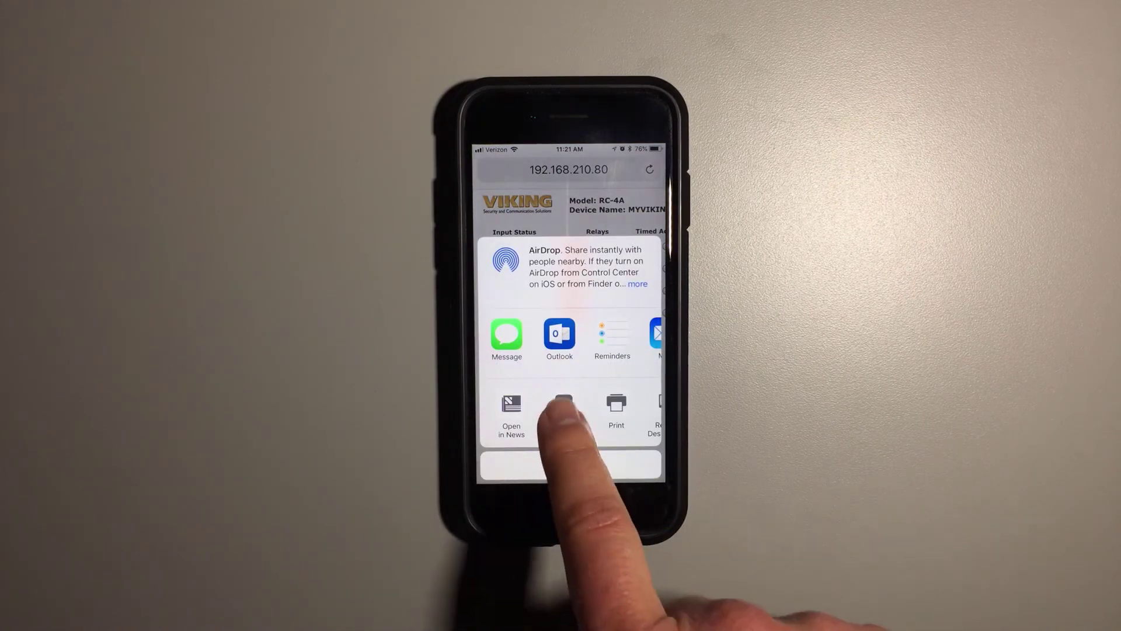
pyautogui.click(564, 409)
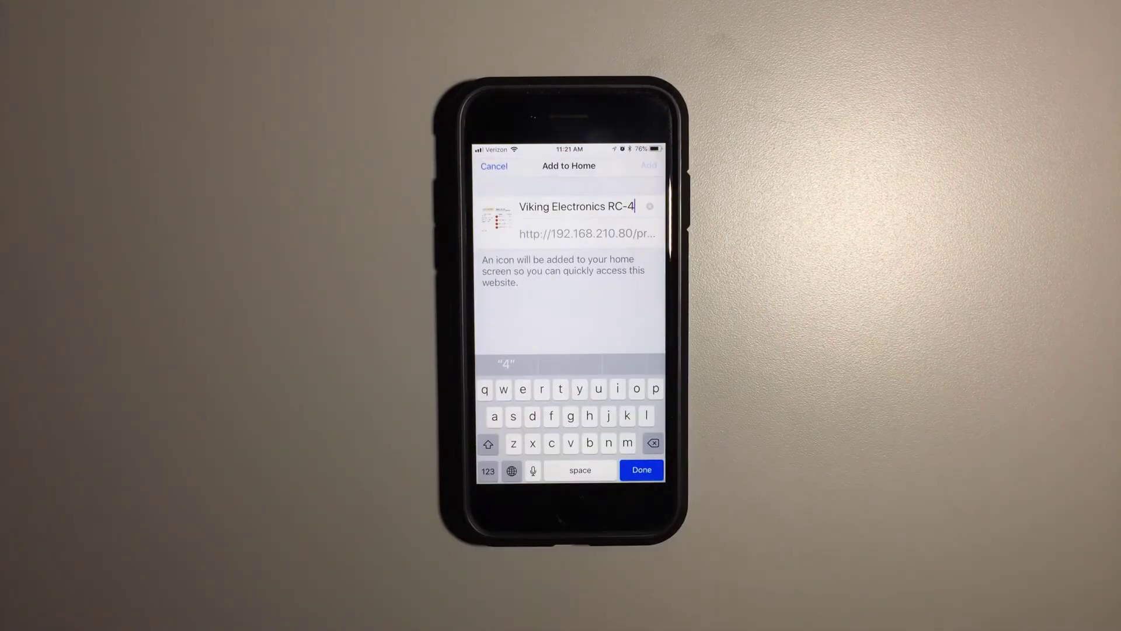
pyautogui.click(648, 165)
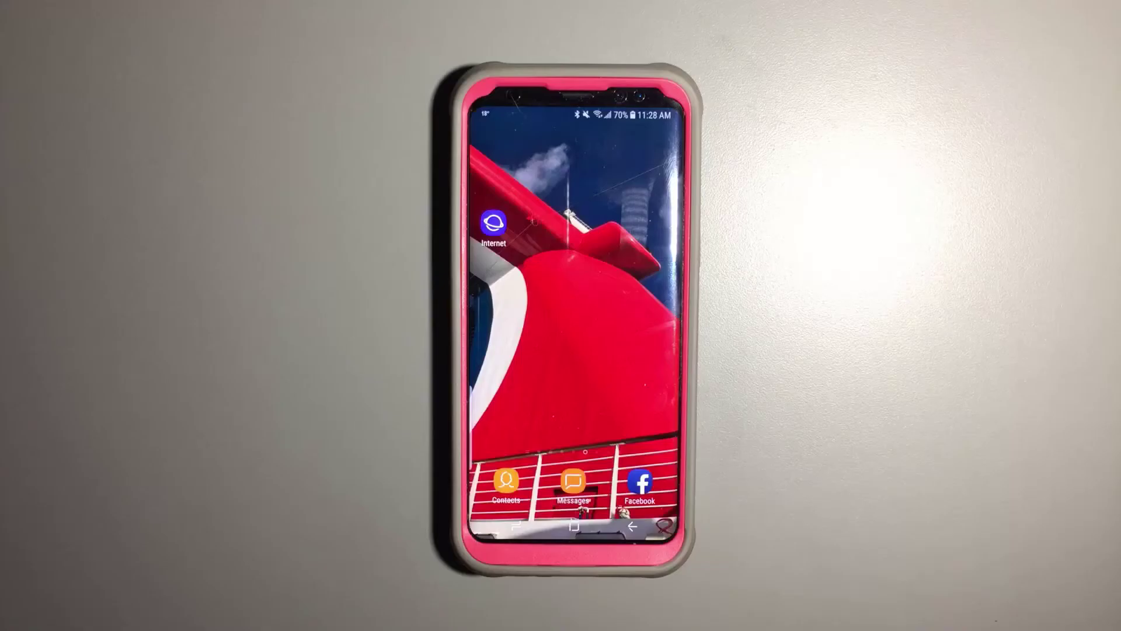
# Open the RC-4A page at 192.168.210.80 in Samsung Internet and sign in with the device password.
pyautogui.click(494, 223)
pyautogui.click(552, 140)
pyautogui.write('192.168.210.')
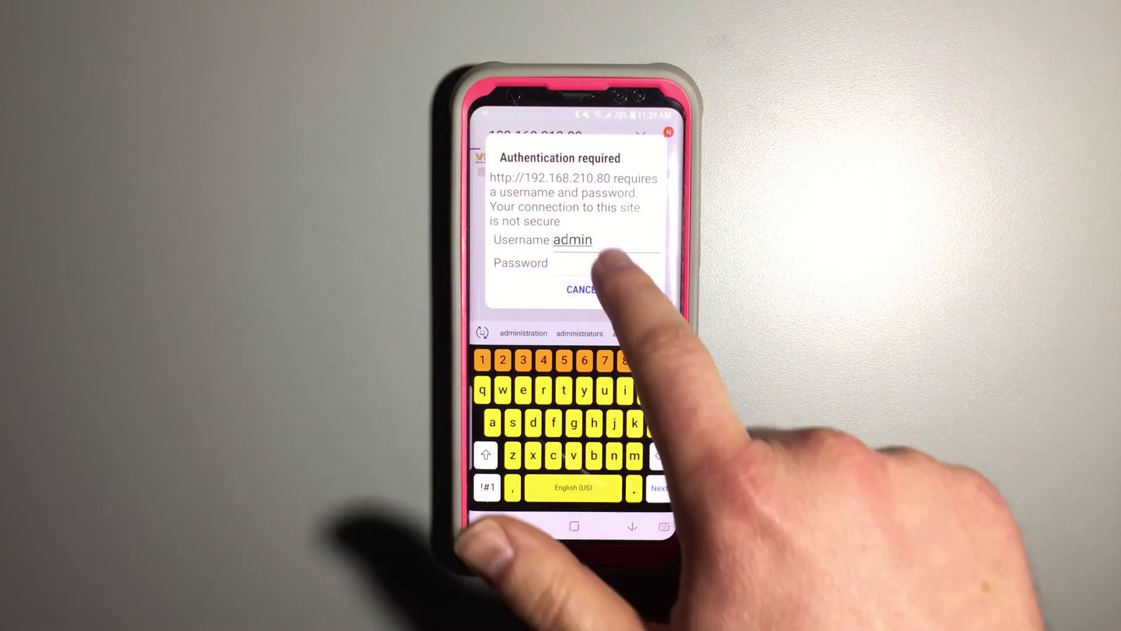
pyautogui.click(610, 263)
pyautogui.write('viking')
pyautogui.press('Return')
pyautogui.click(636, 393)
# Decline saving the sign-in details and add the page as a Viking Electronics RC-4 home-screen shortcut.
pyautogui.click(529, 393)
pyautogui.click(665, 136)
pyautogui.click(584, 283)
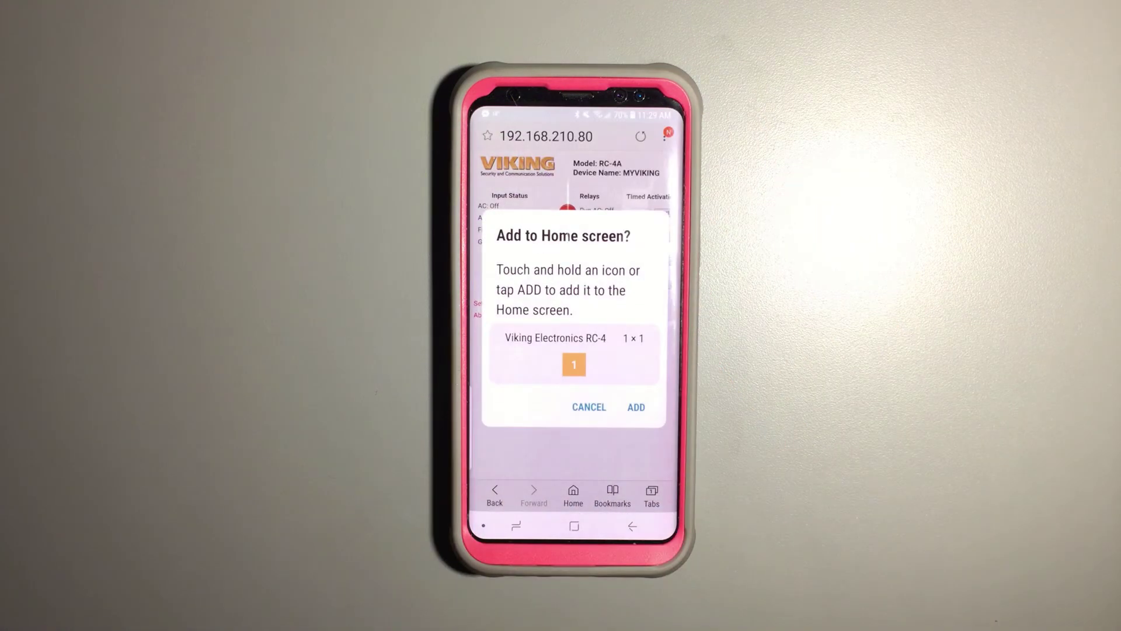